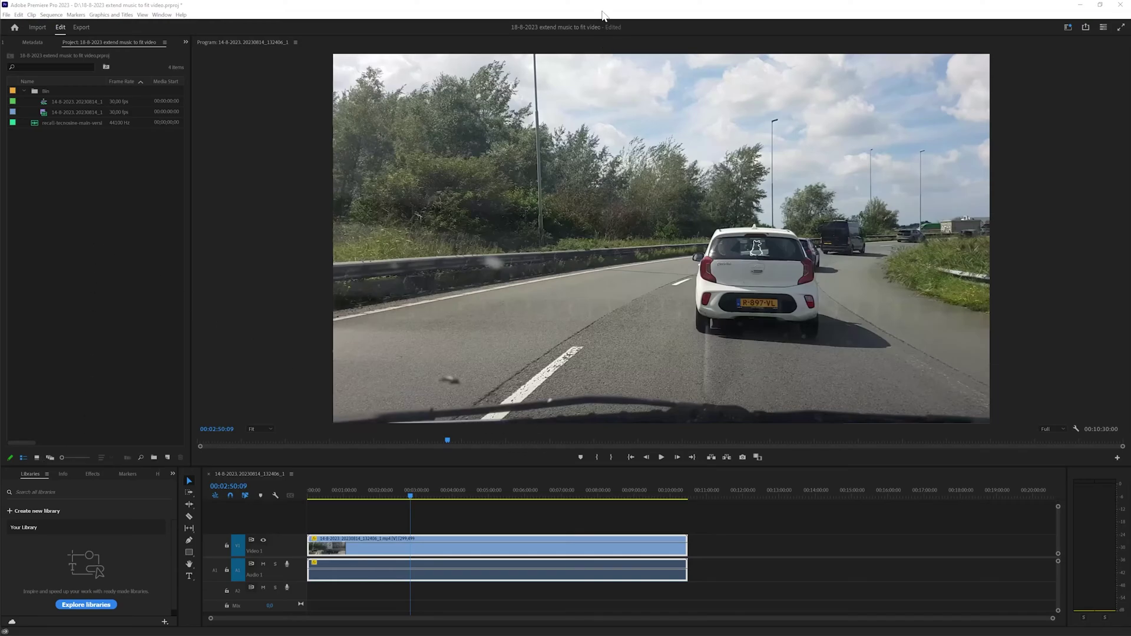
Unlink the dashcam clip and delete its original audio from A1, keeping only the video
left_click(602, 15)
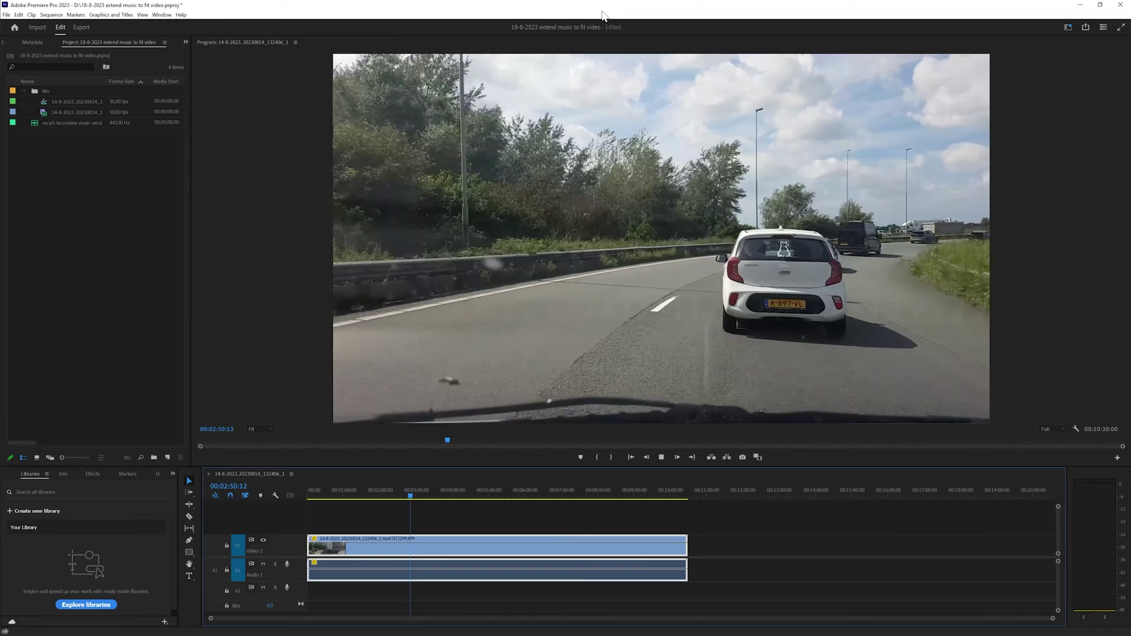
key("space")
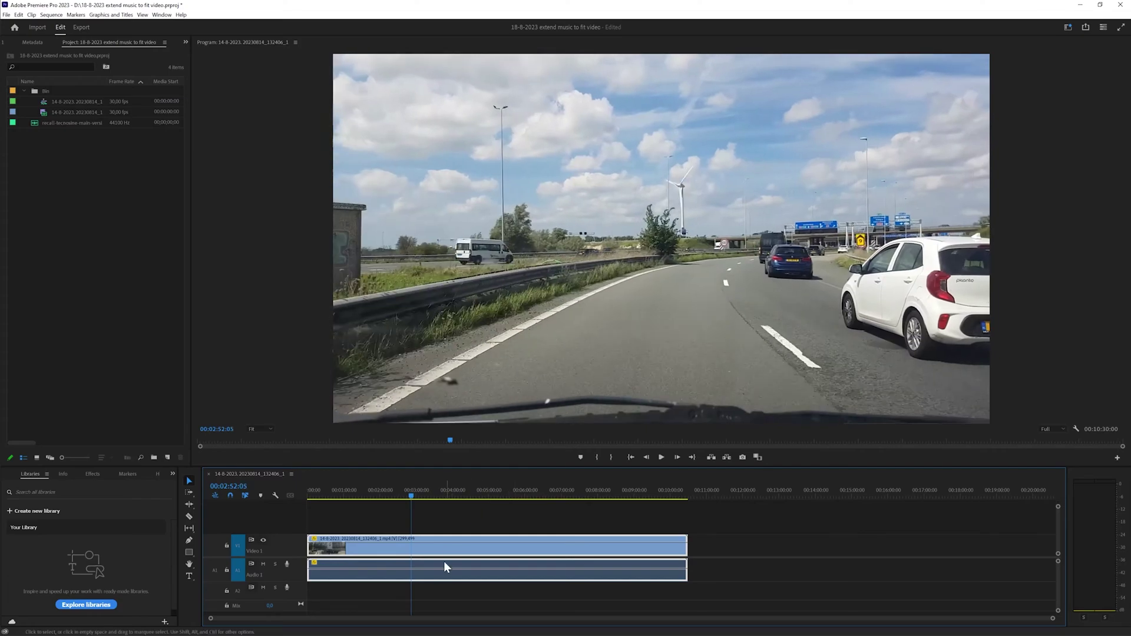
left_click(727, 575)
left_click(675, 575)
right_click(675, 572)
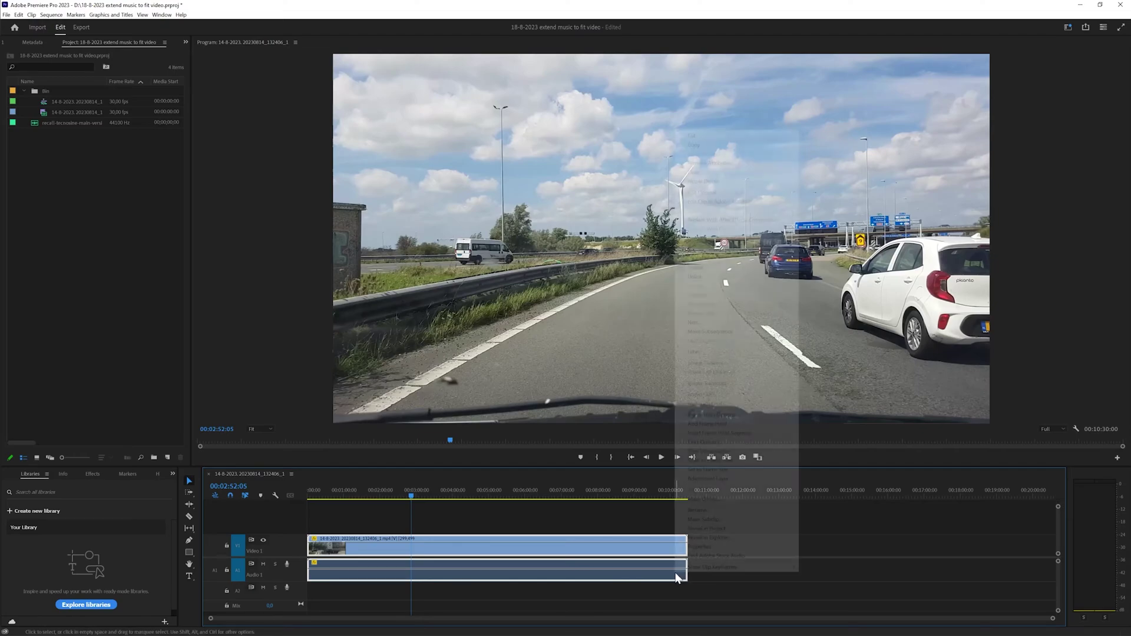
left_click(708, 278)
left_click(645, 565)
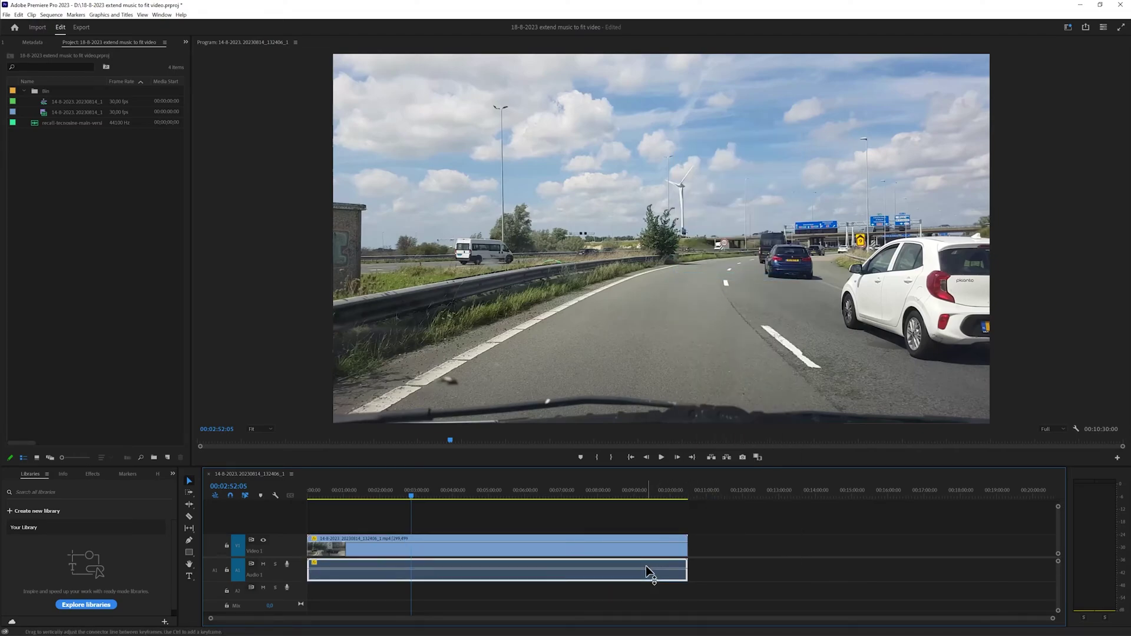
key("Delete")
Place the music file at the start of audio track A1 and play it back to check
left_click(72, 122)
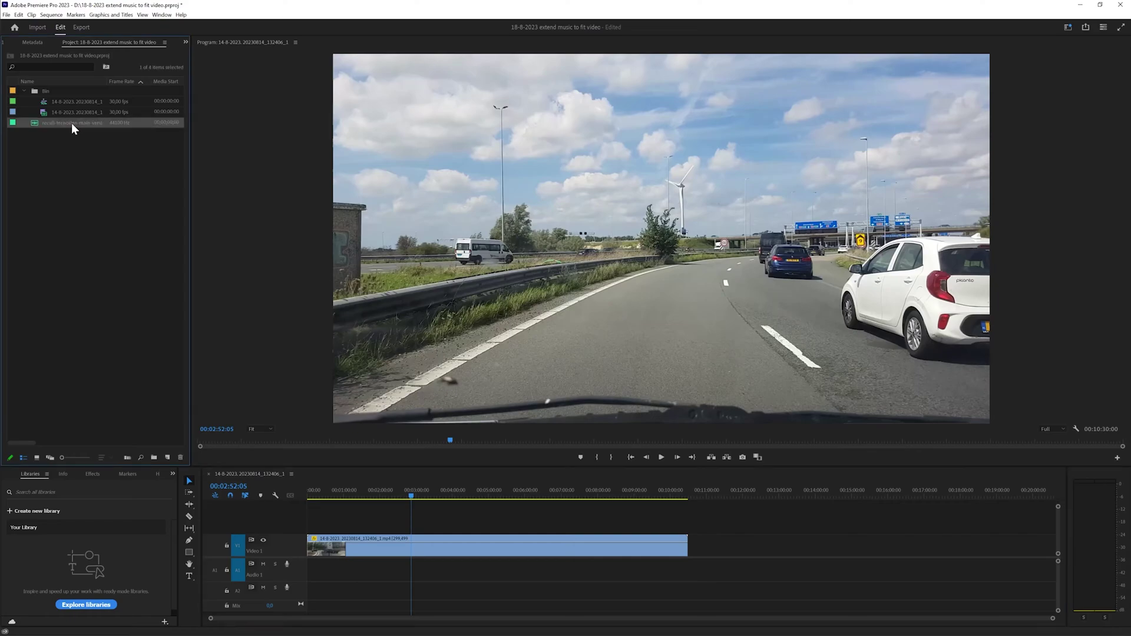
left_click_drag(62, 123, 313, 579)
key("space")
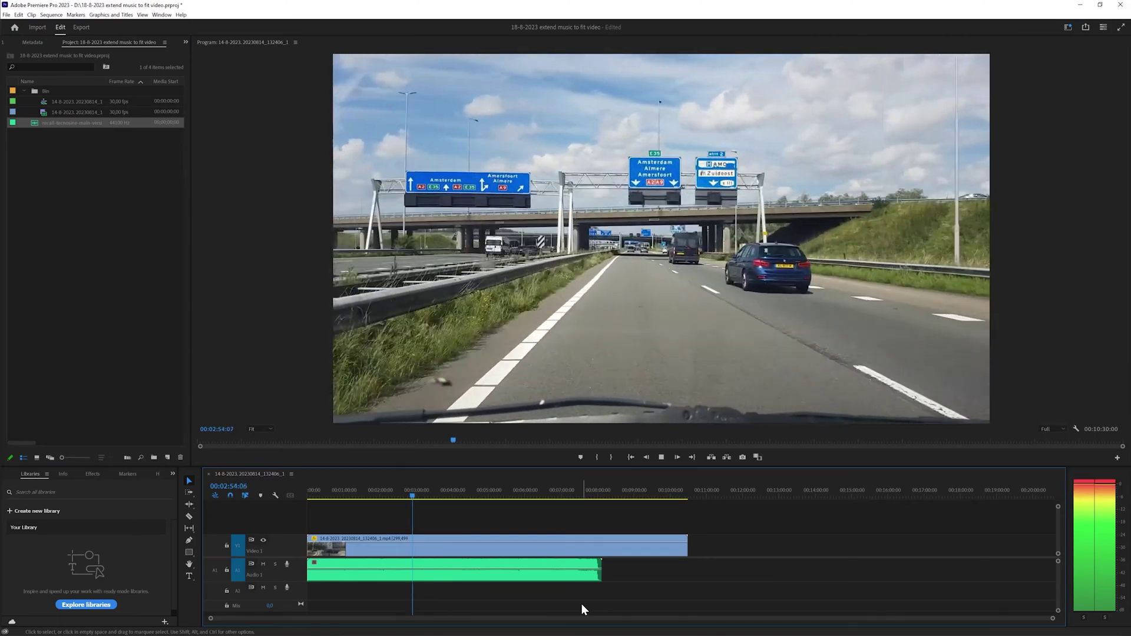
key("space")
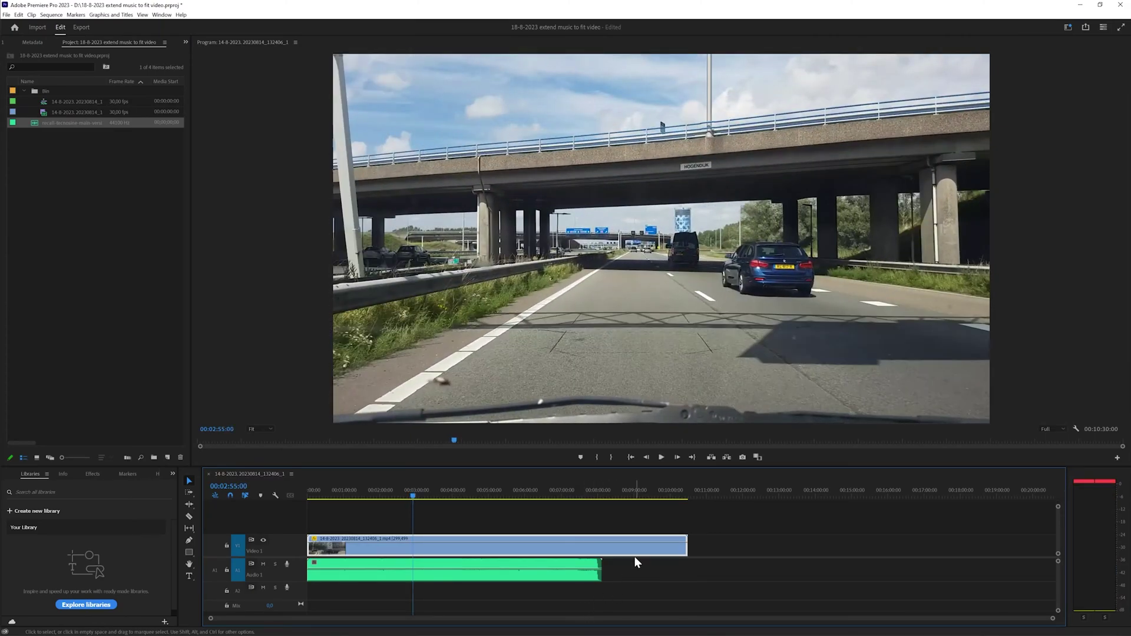
Send the music clip to Adobe Audition with Edit Clip in Adobe Audition
left_click(675, 570)
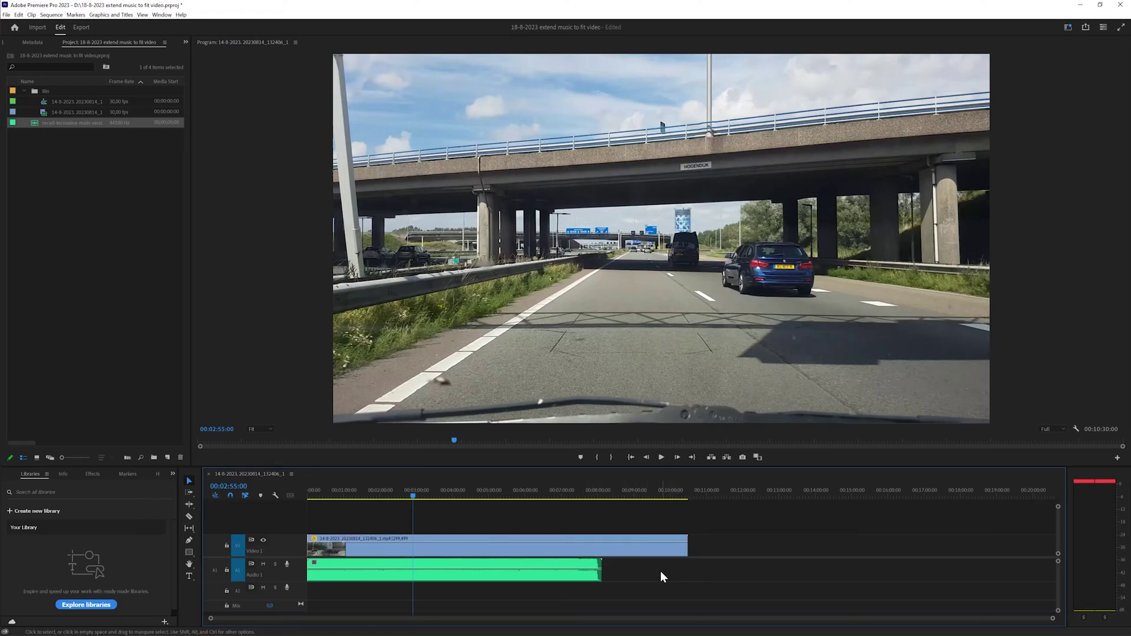
left_click(543, 575)
right_click(546, 577)
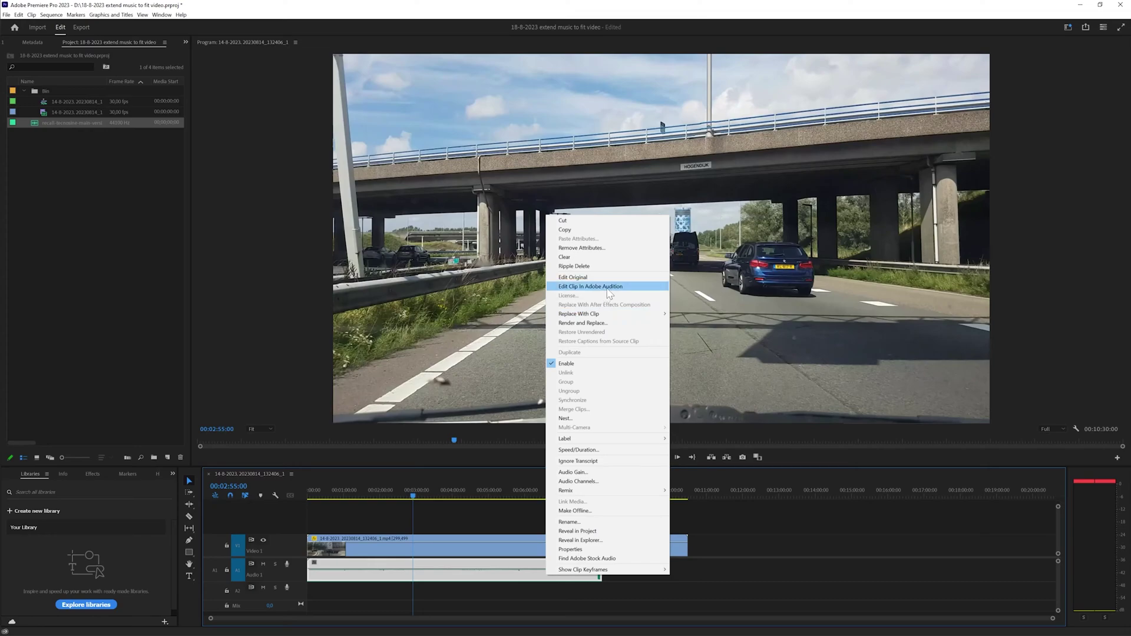
left_click(607, 323)
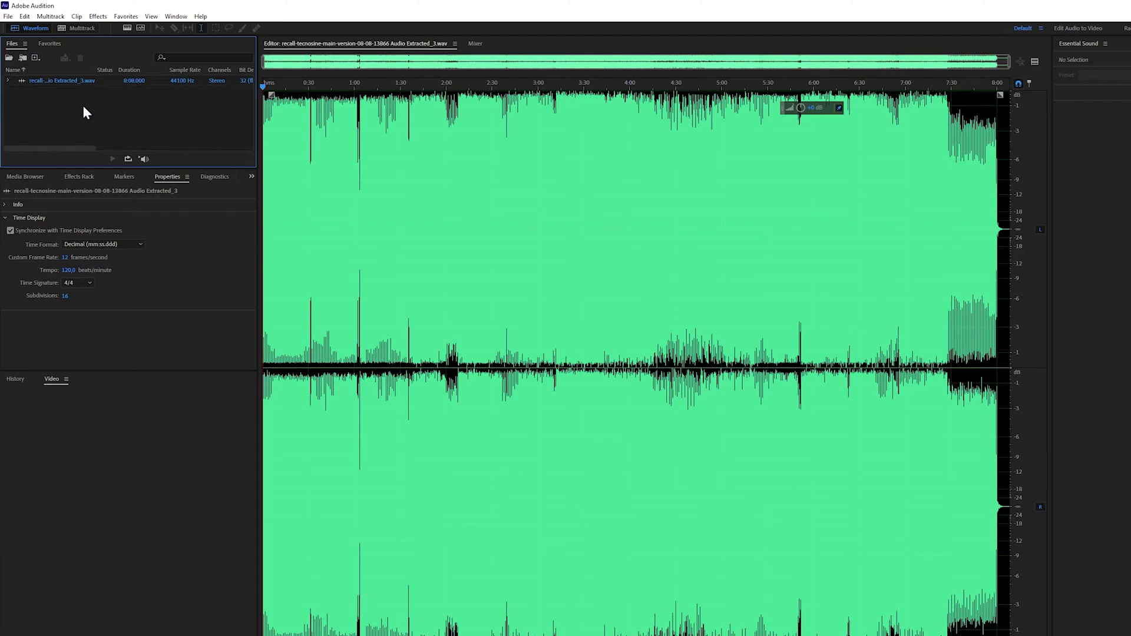
Insert the extracted music file into a new multitrack session, Untitled Session 13, on Track 1
right_click(67, 80)
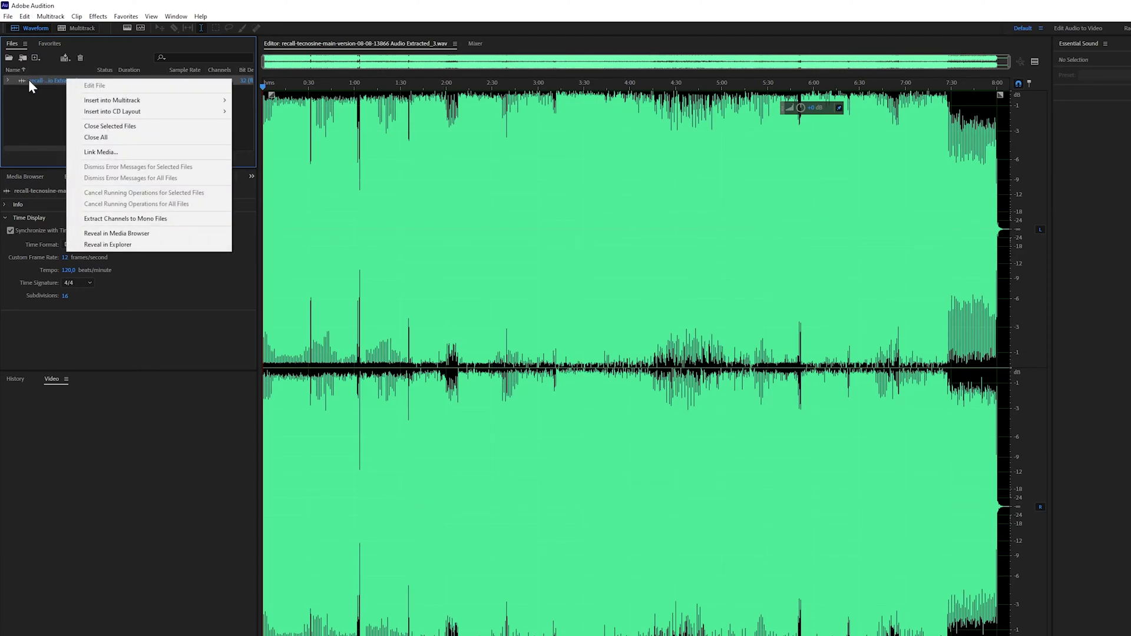
mouse_move(188, 111)
mouse_move(219, 100)
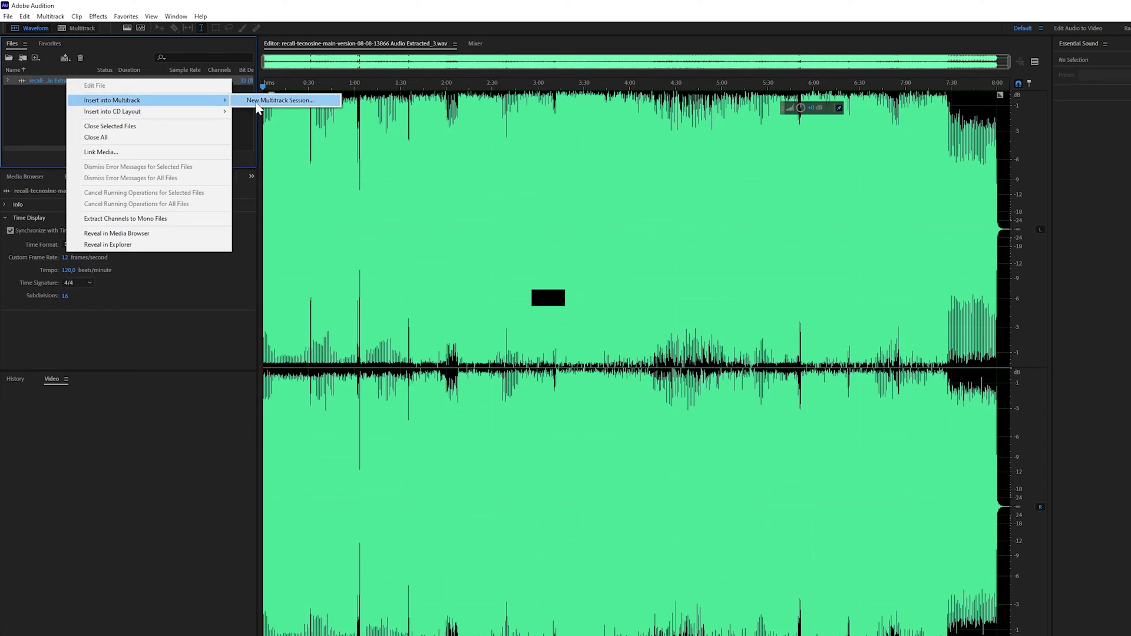
left_click(259, 103)
left_click(606, 365)
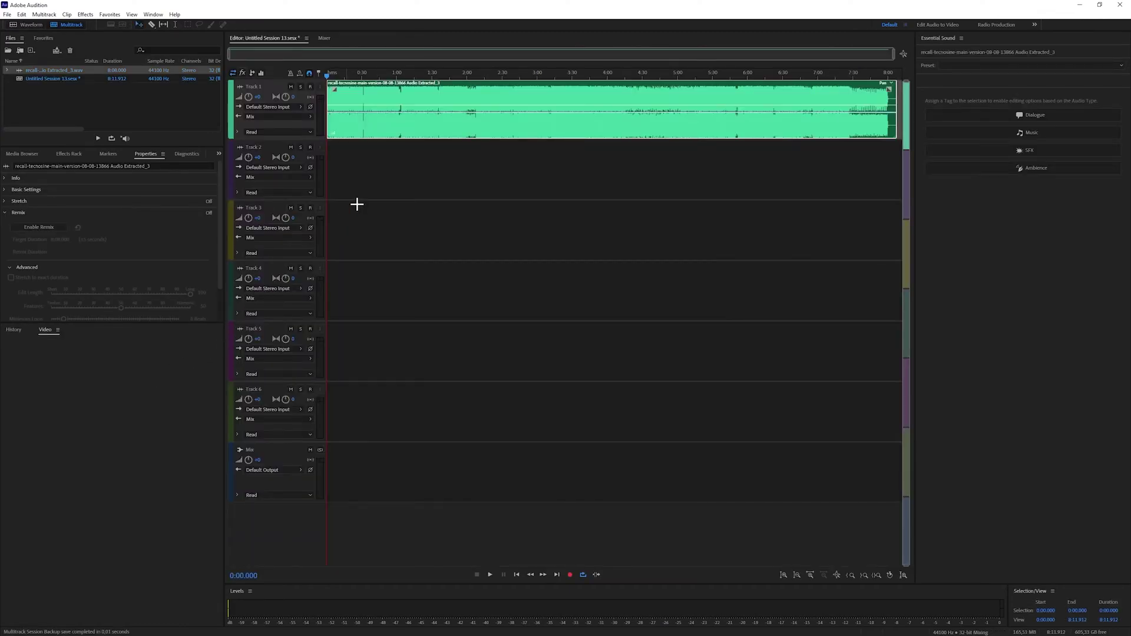
Enlarge Track 1, enable Remix, and set the music clip's target duration to 10:31.000
left_click_drag(310, 140, 311, 257)
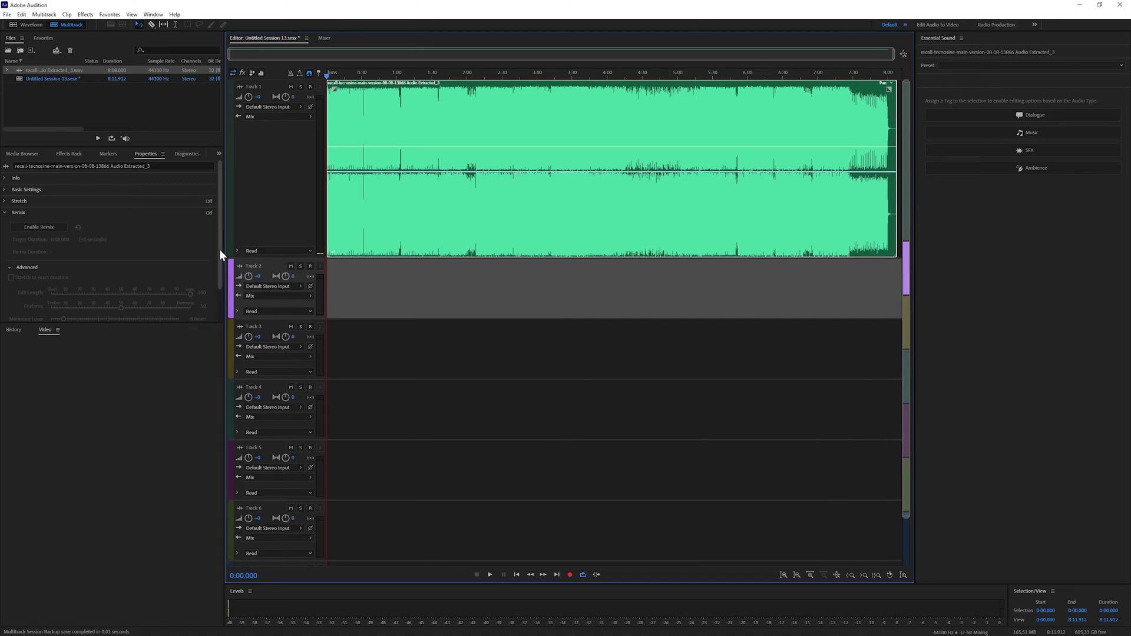
left_click(54, 231)
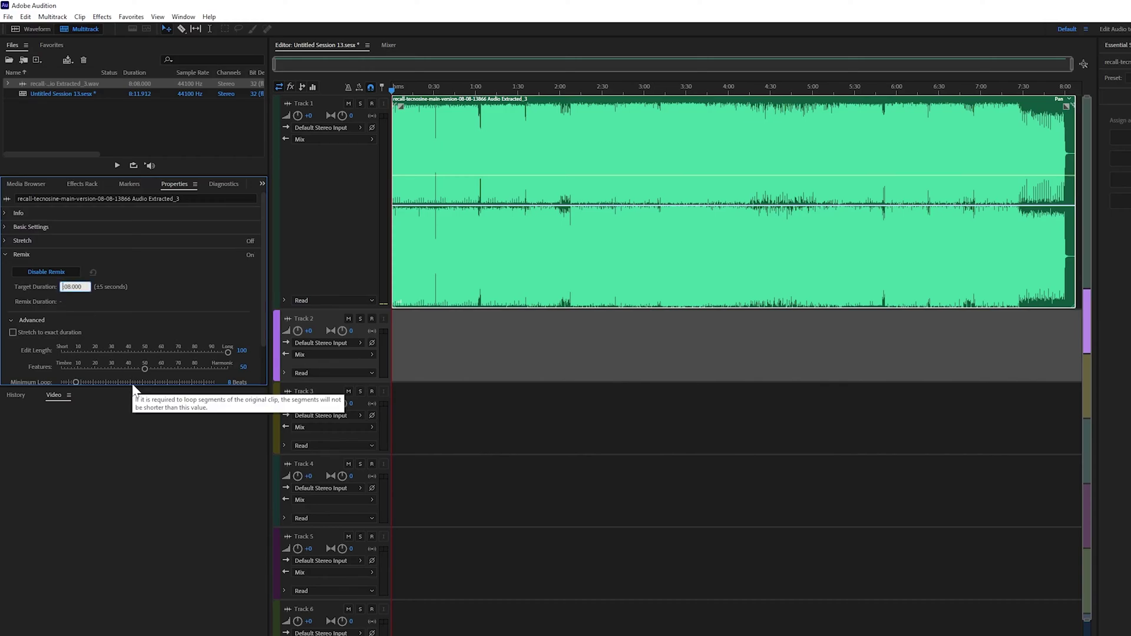
type("5")
key("BackSpace")
type("10")
key("Delete")
key("Delete")
key("Delete")
type(":30")
type(".")
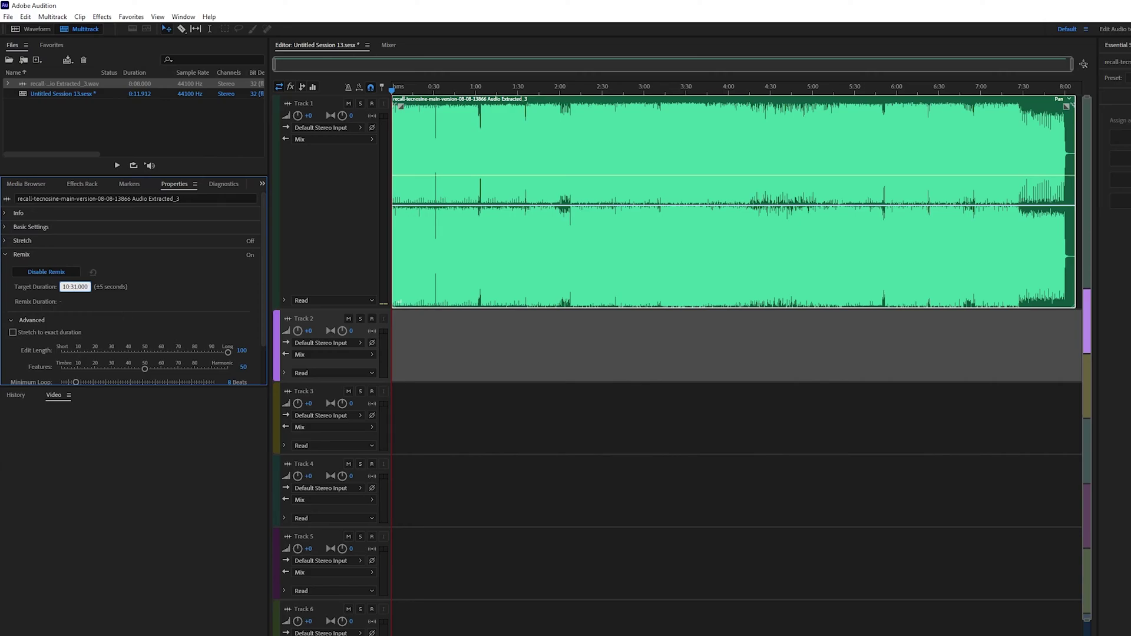
key("Return")
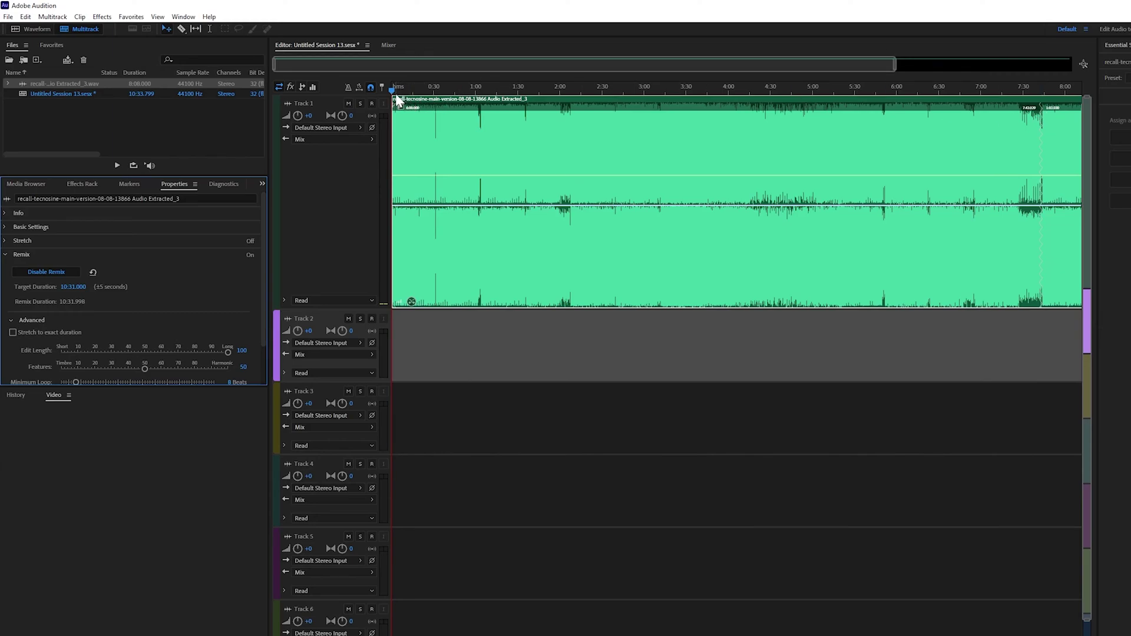
left_click_drag(391, 93, 1040, 108)
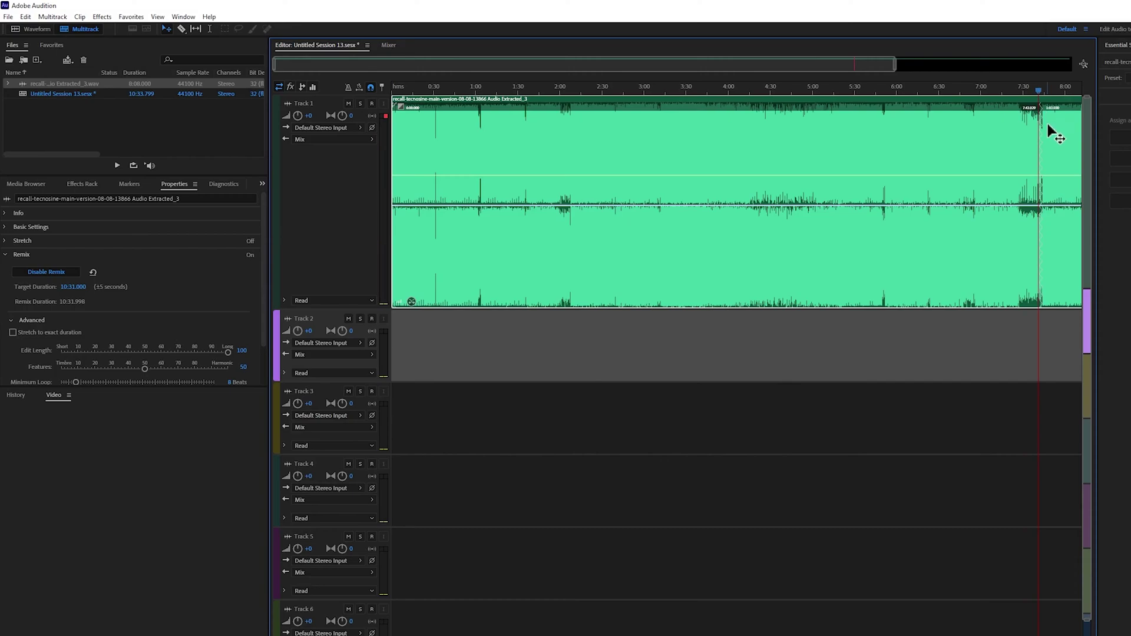
scroll(1048, 158, "up", 10)
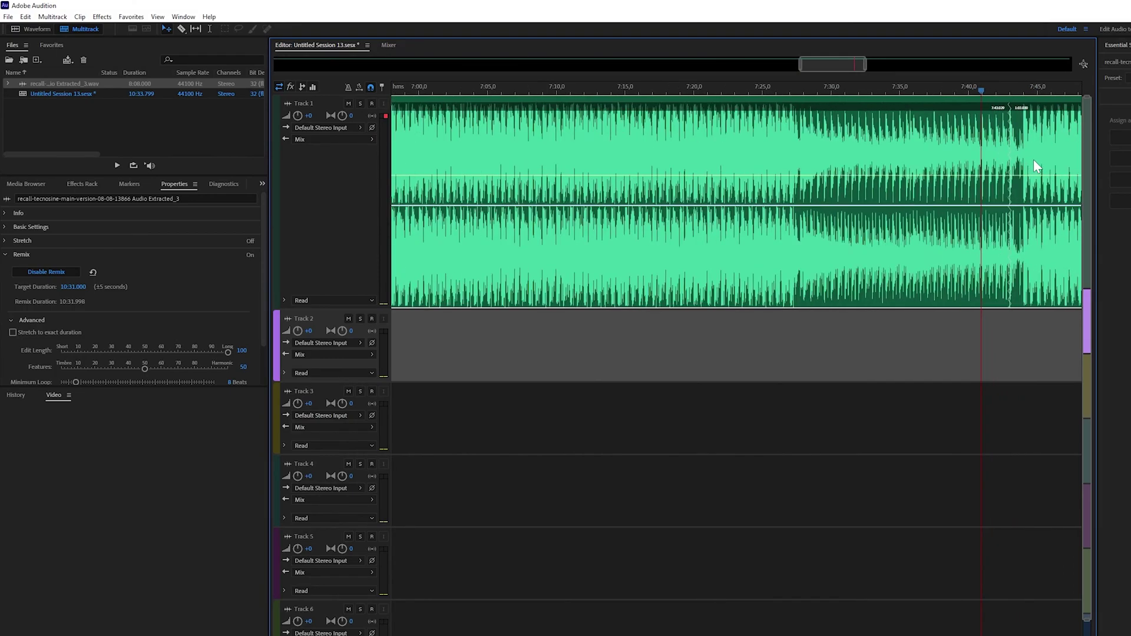
scroll(1033, 159, "up", 6)
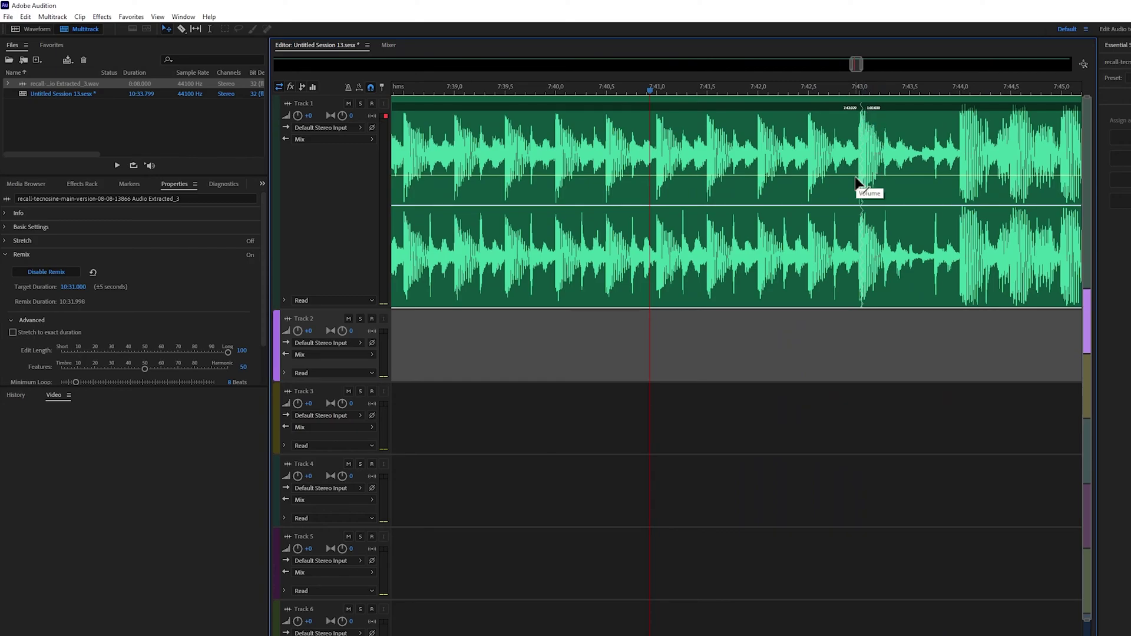
key("space")
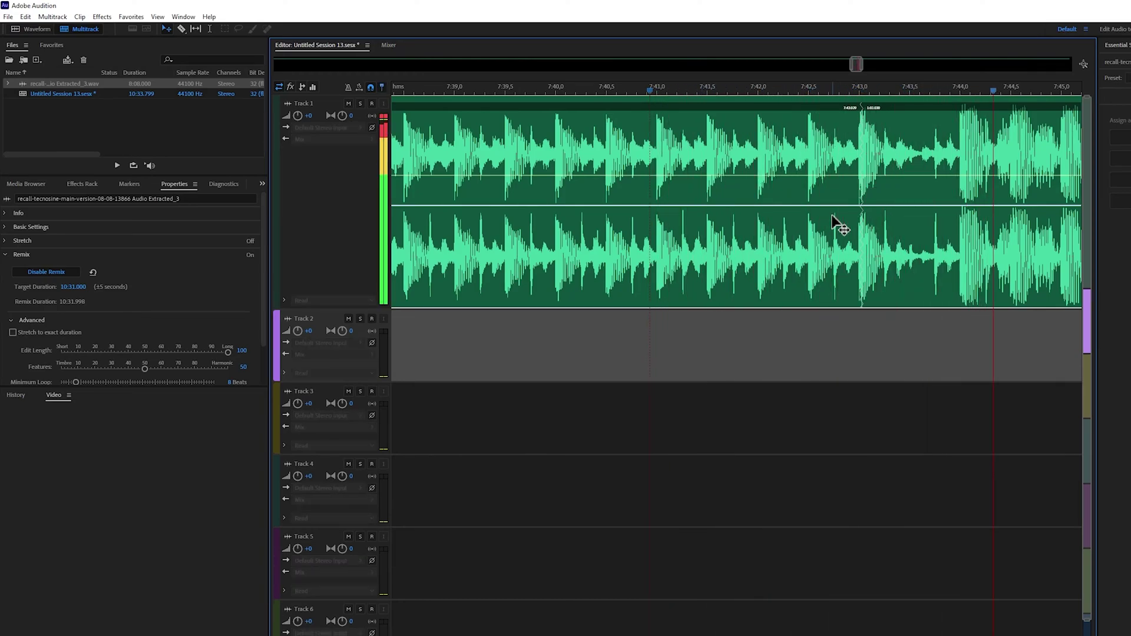
key("space")
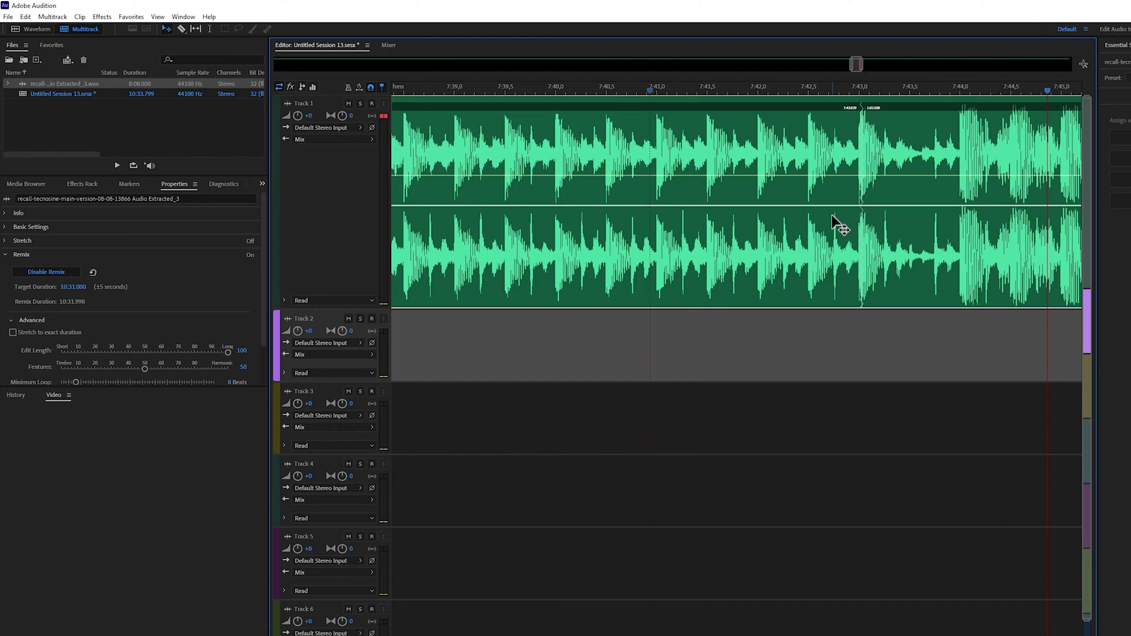
scroll(686, 315, "down", 2)
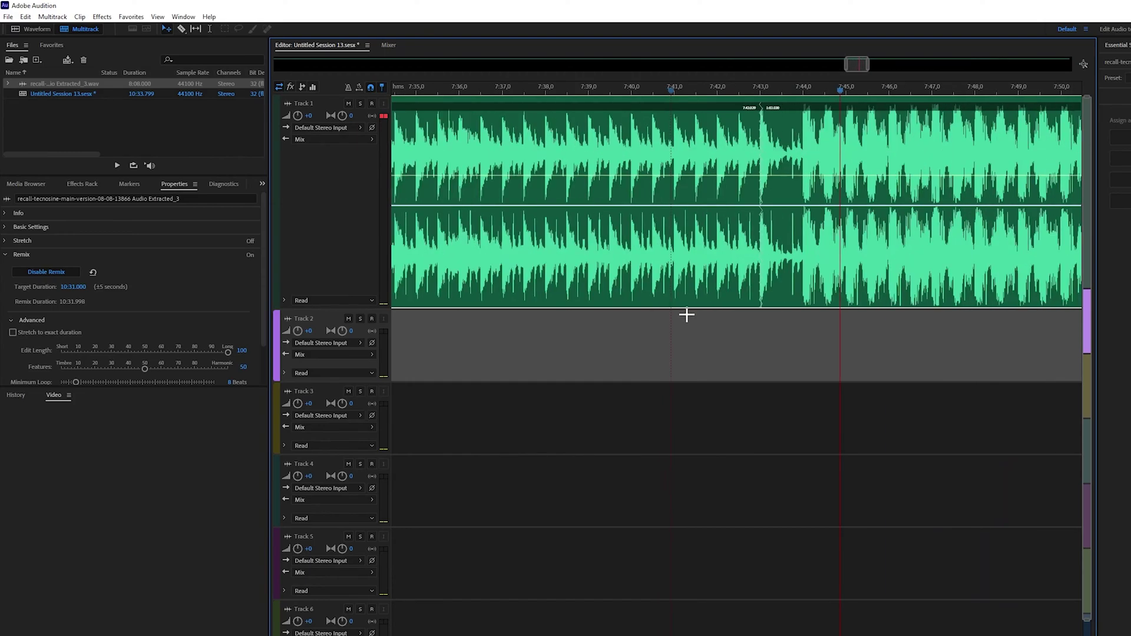
scroll(687, 315, "down", 5)
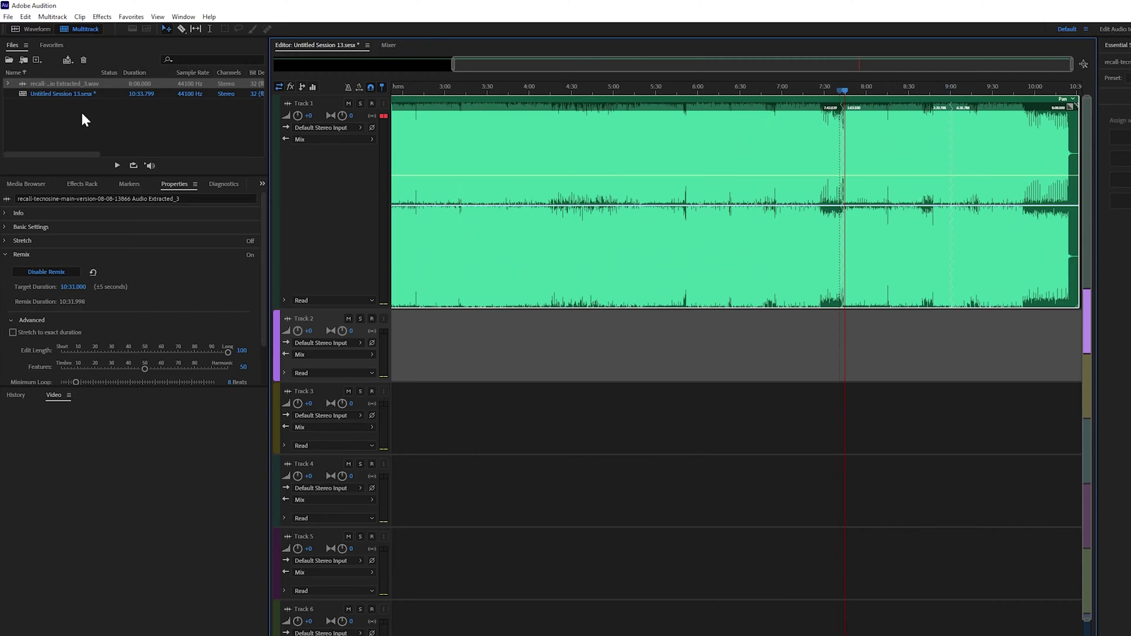
Export the session to Premiere Pro with 'Open in Adobe Premiere Pro' left checked
left_click(9, 17)
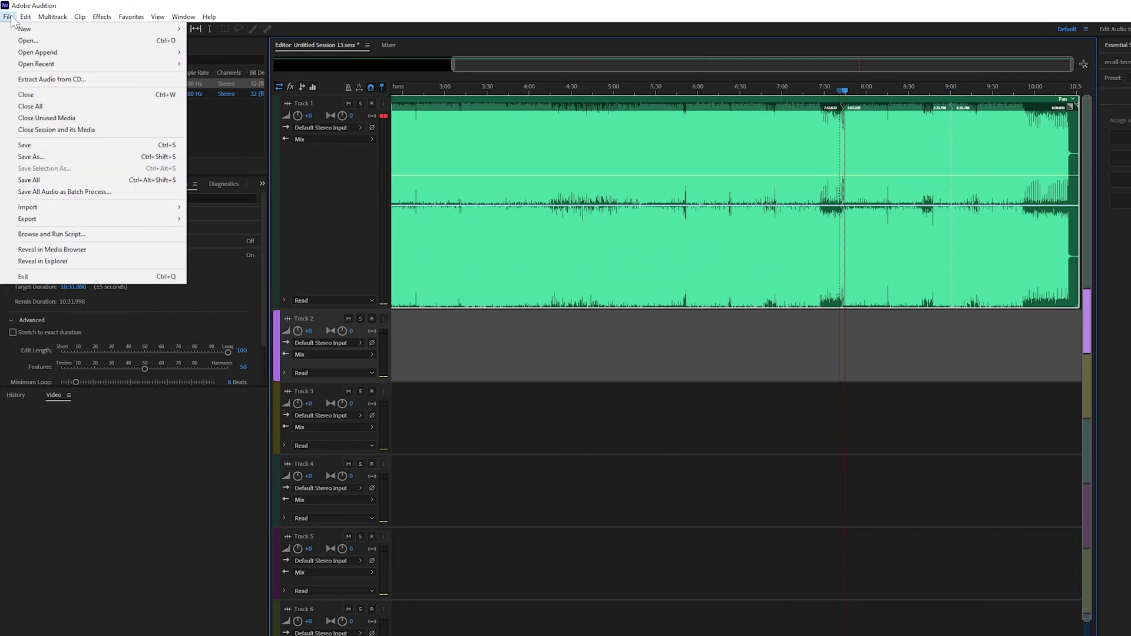
mouse_move(167, 223)
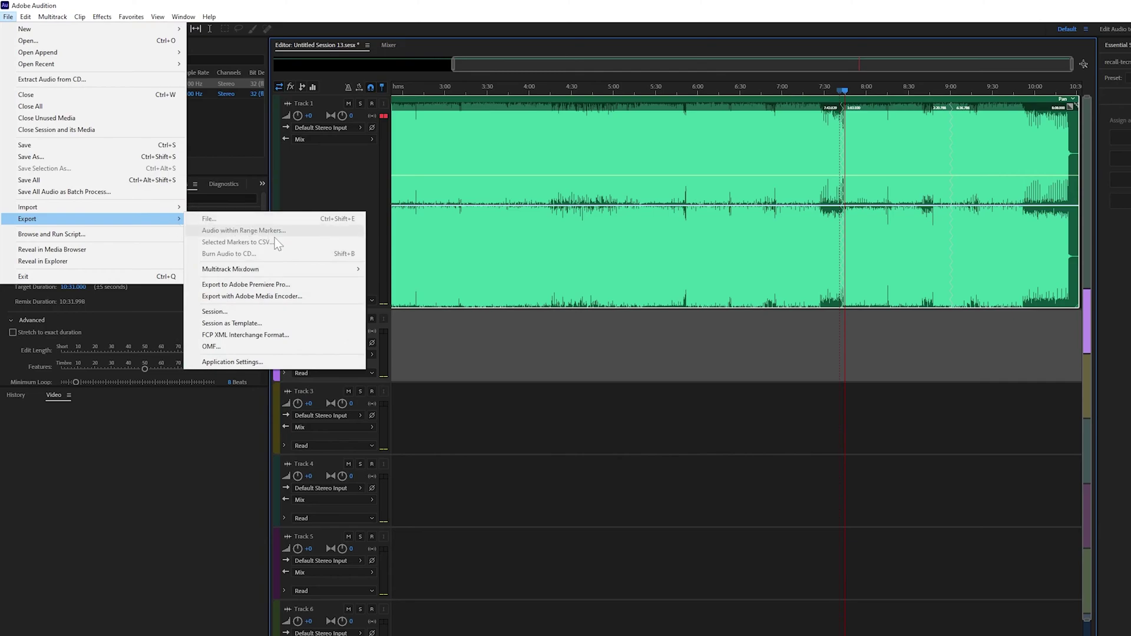
left_click(323, 289)
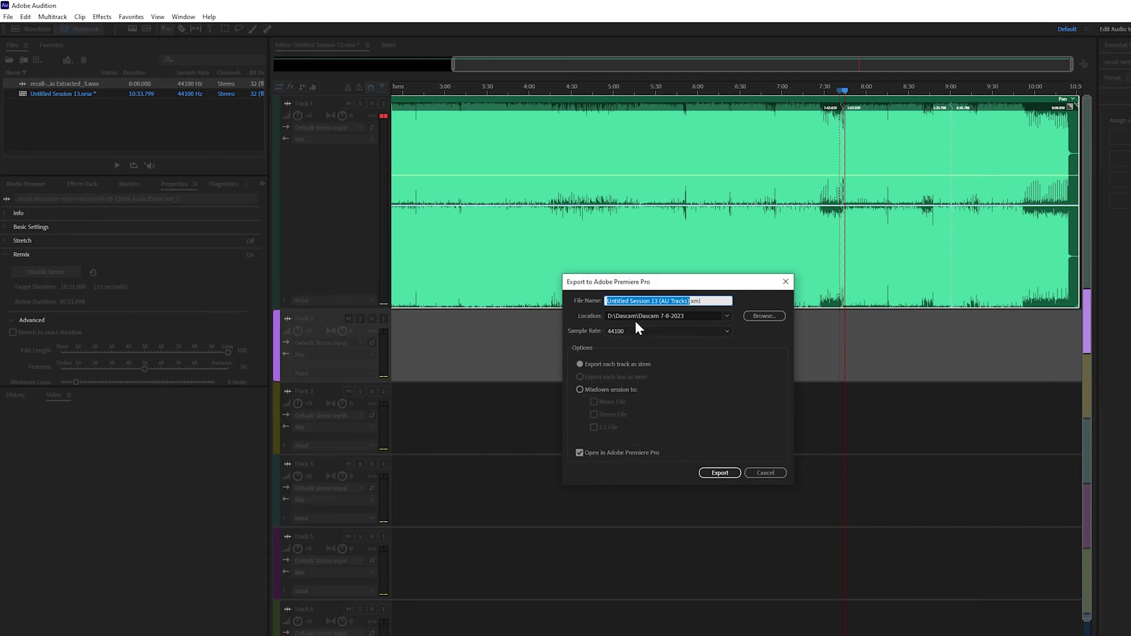
left_click(591, 452)
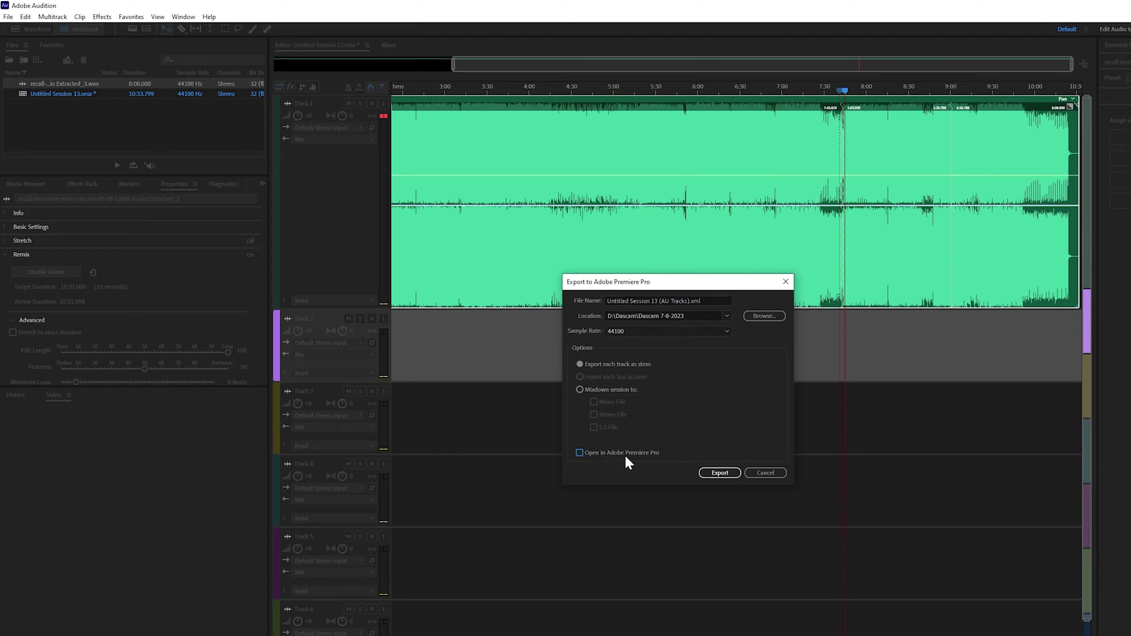
left_click(630, 454)
left_click(718, 477)
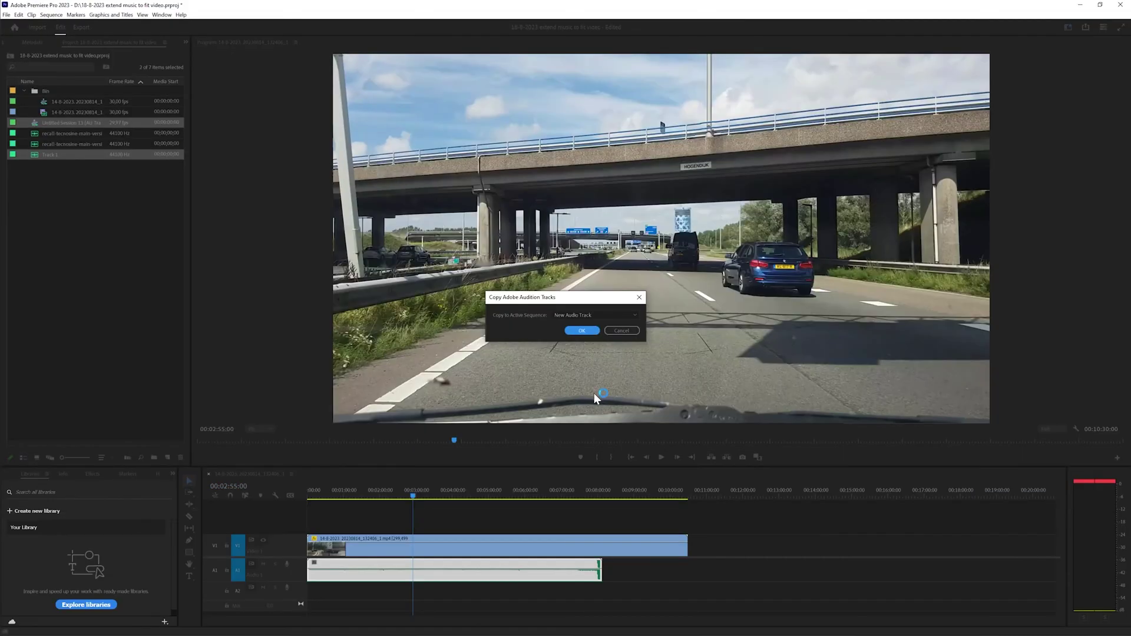
Copy the Audition music to a new track, delete the empty A2 and original A1 tracks, and preview
left_click(581, 330)
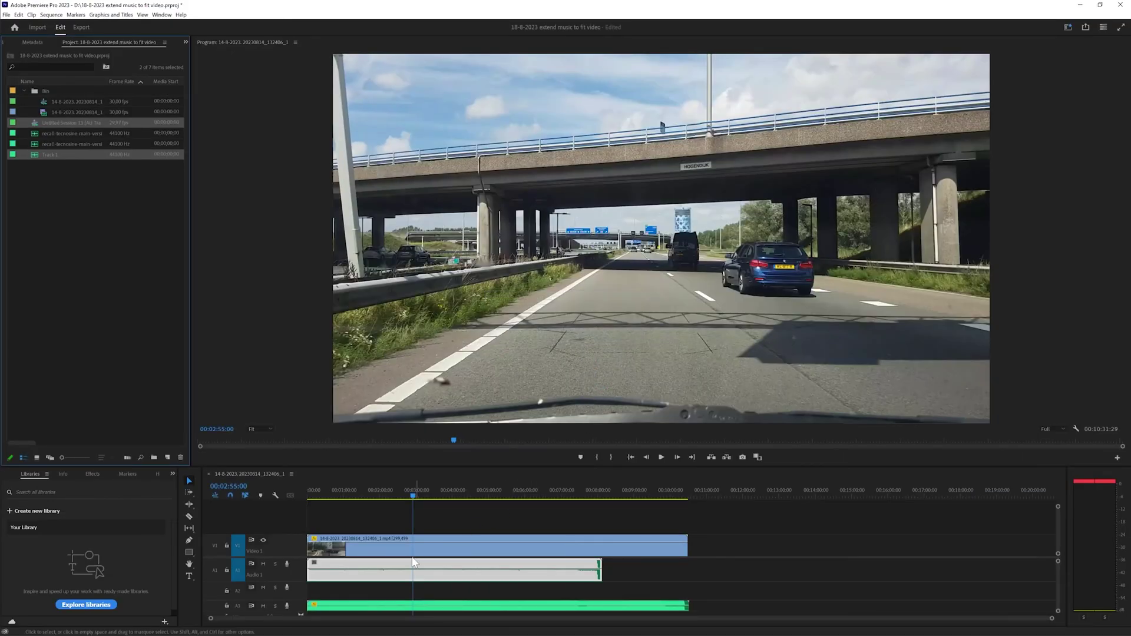
right_click(308, 585)
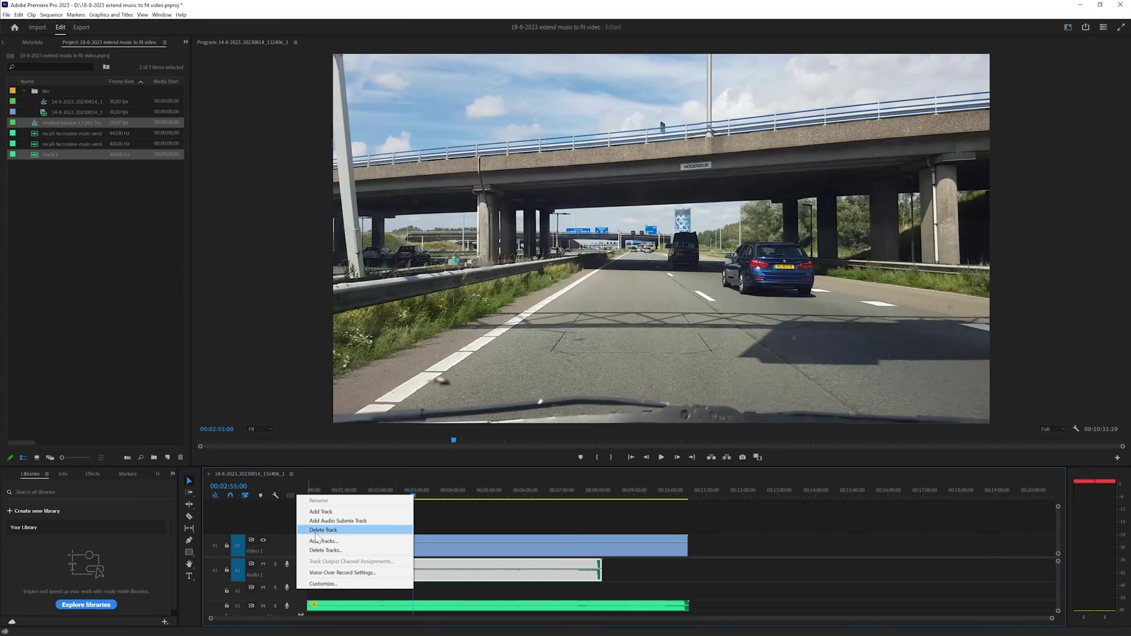
left_click(333, 526)
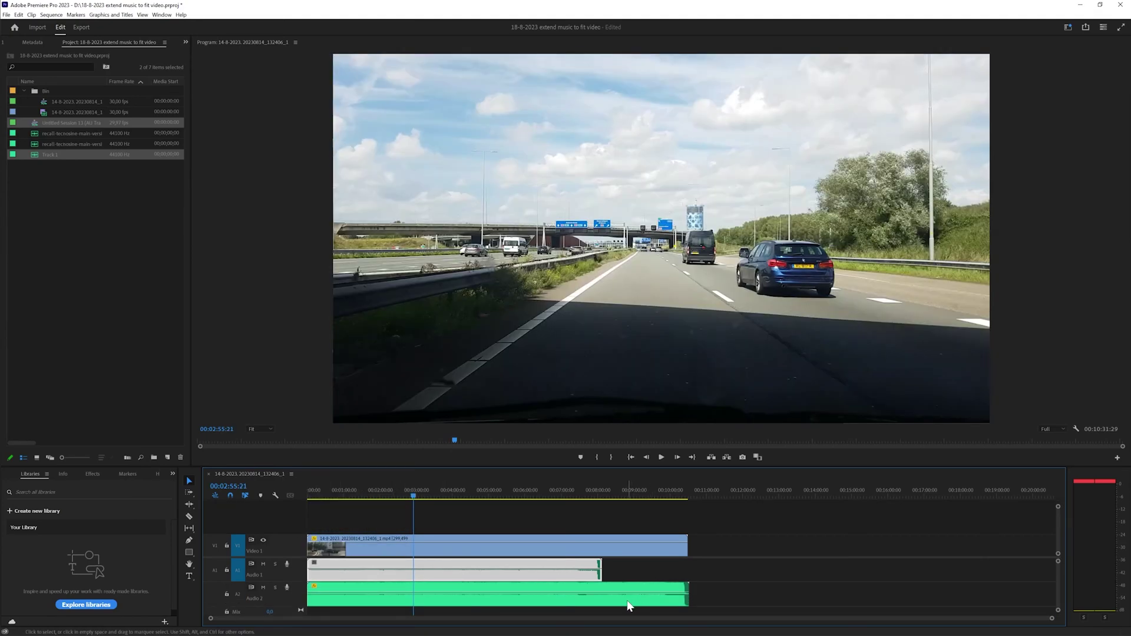
right_click(292, 570)
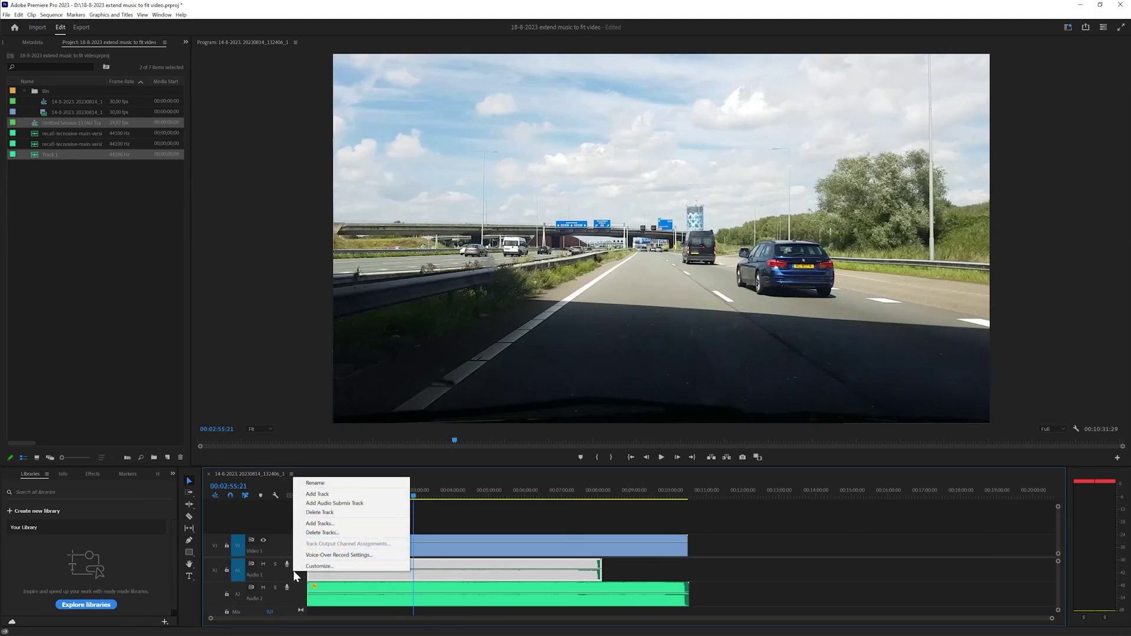
left_click(324, 510)
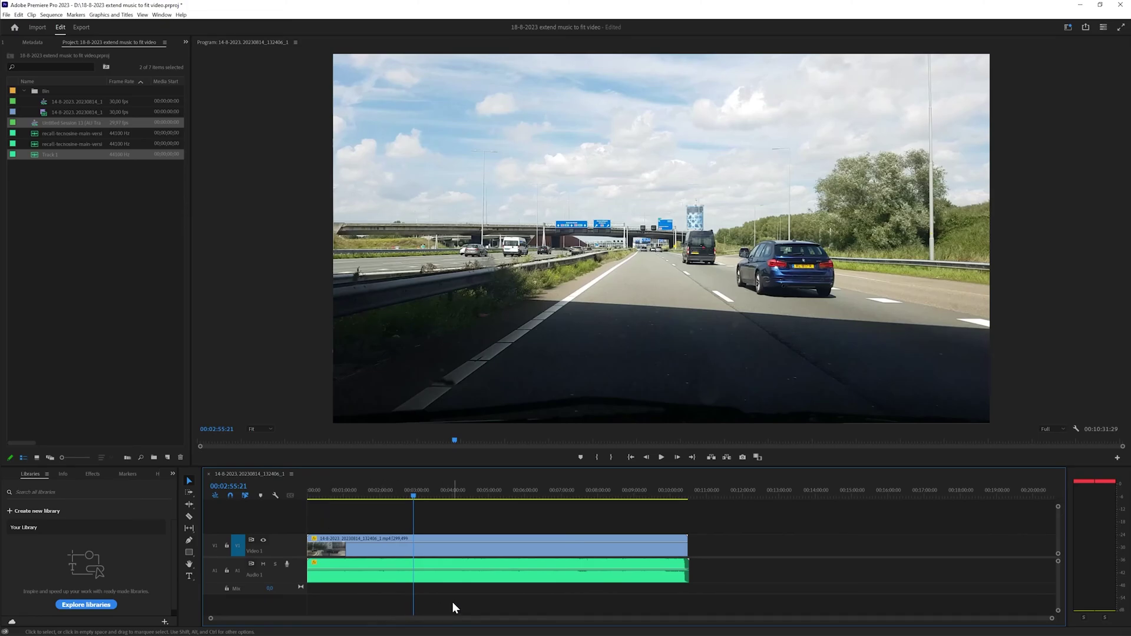
key("space")
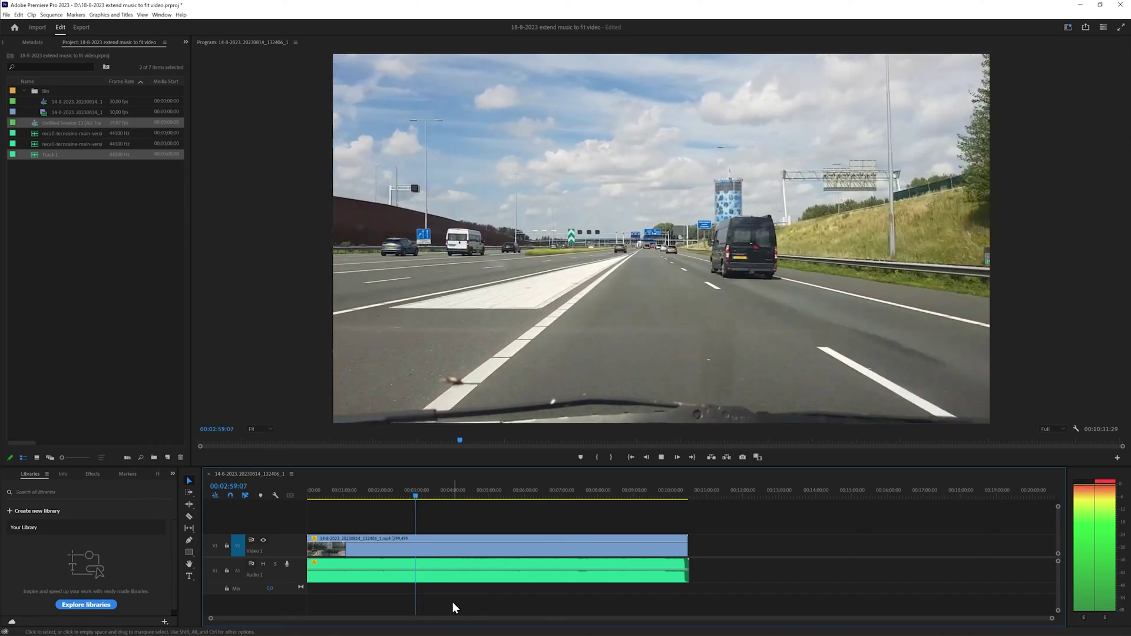
key("space")
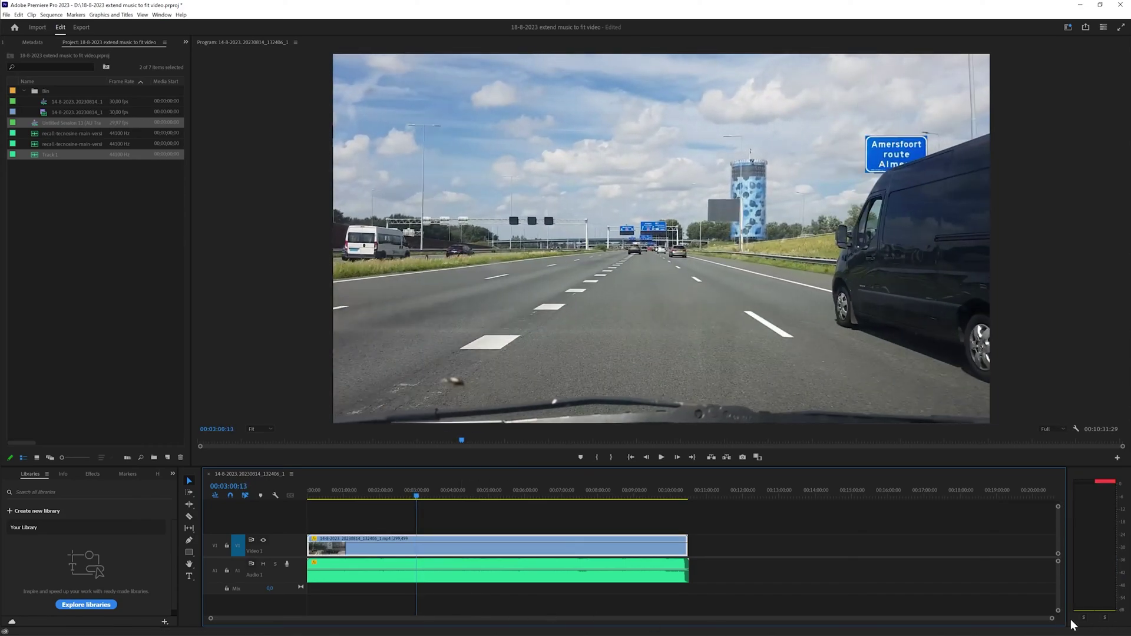
Trim the music clip's tail to the video's end at 10:30:00 and play the ending to check
left_click_drag(1052, 618, 824, 618)
left_click_drag(346, 498, 886, 505)
key("=")
key("c")
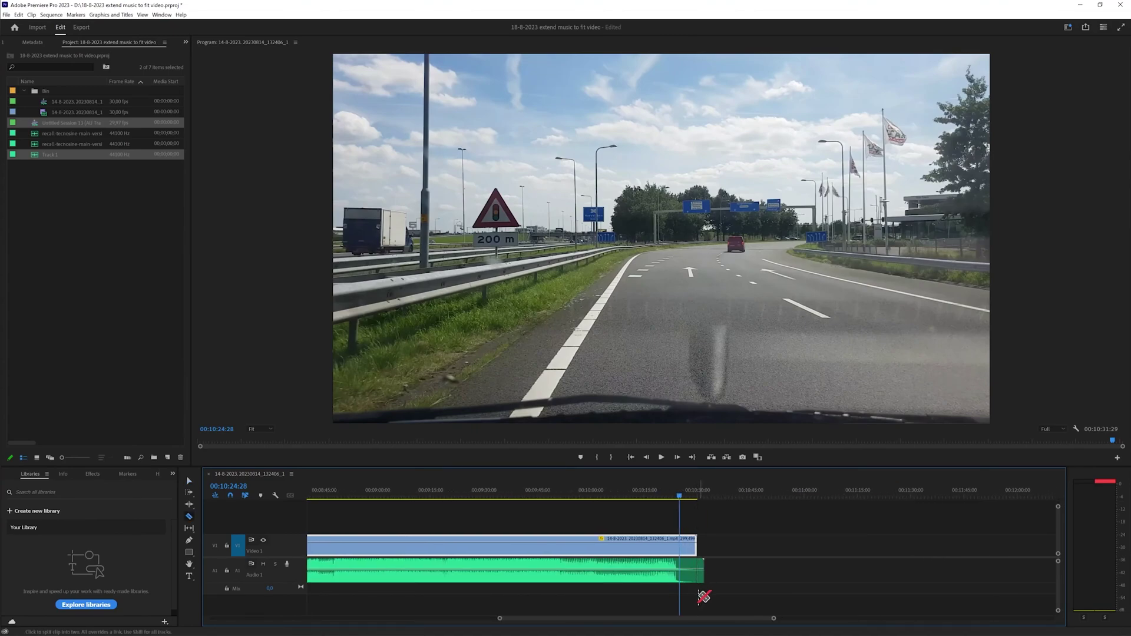
key("v")
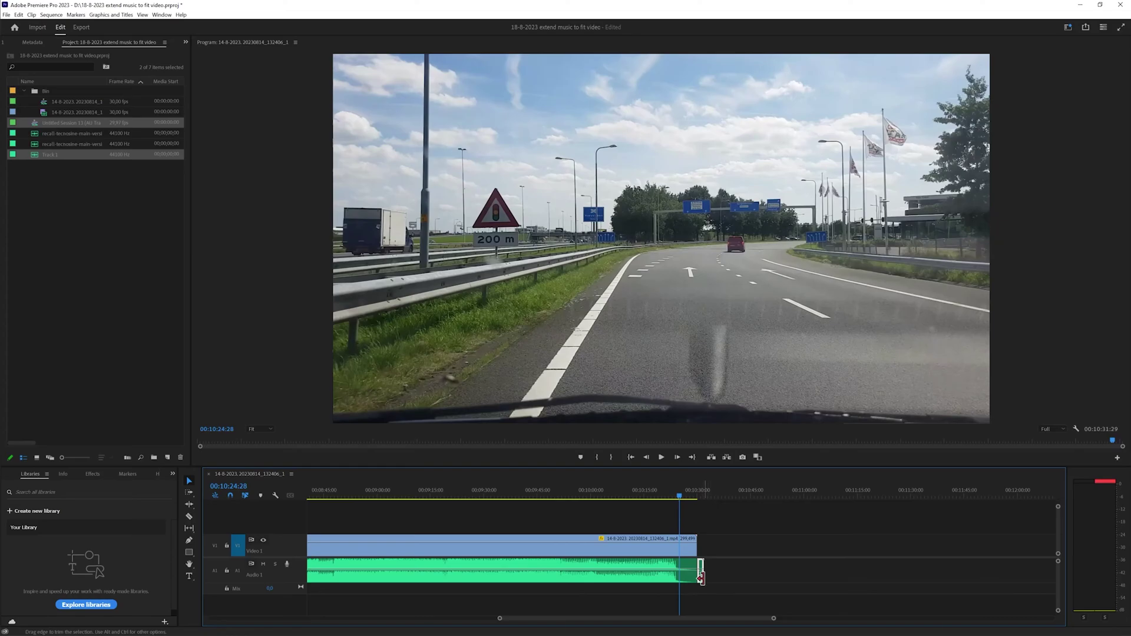
left_click_drag(701, 574, 697, 574)
key("space")
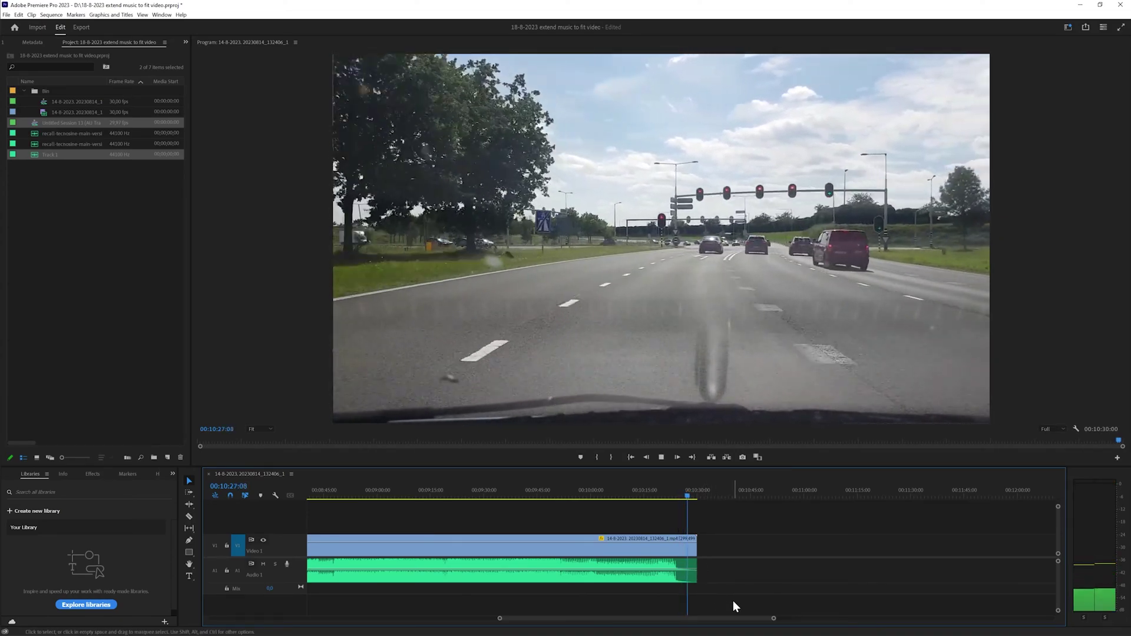
key("space")
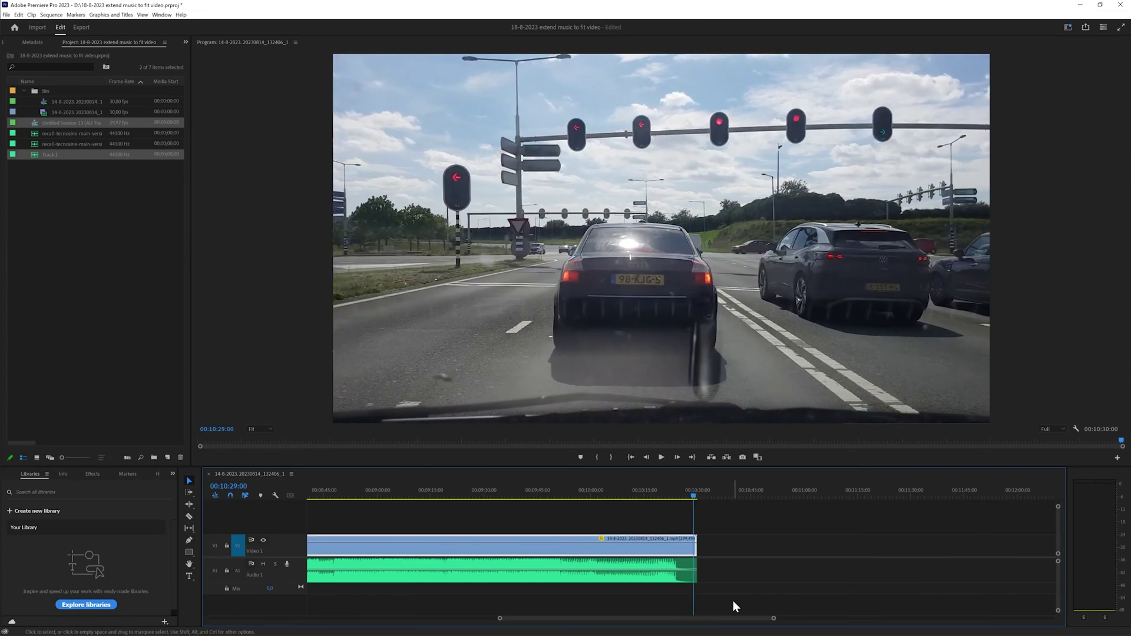
left_click(545, 490)
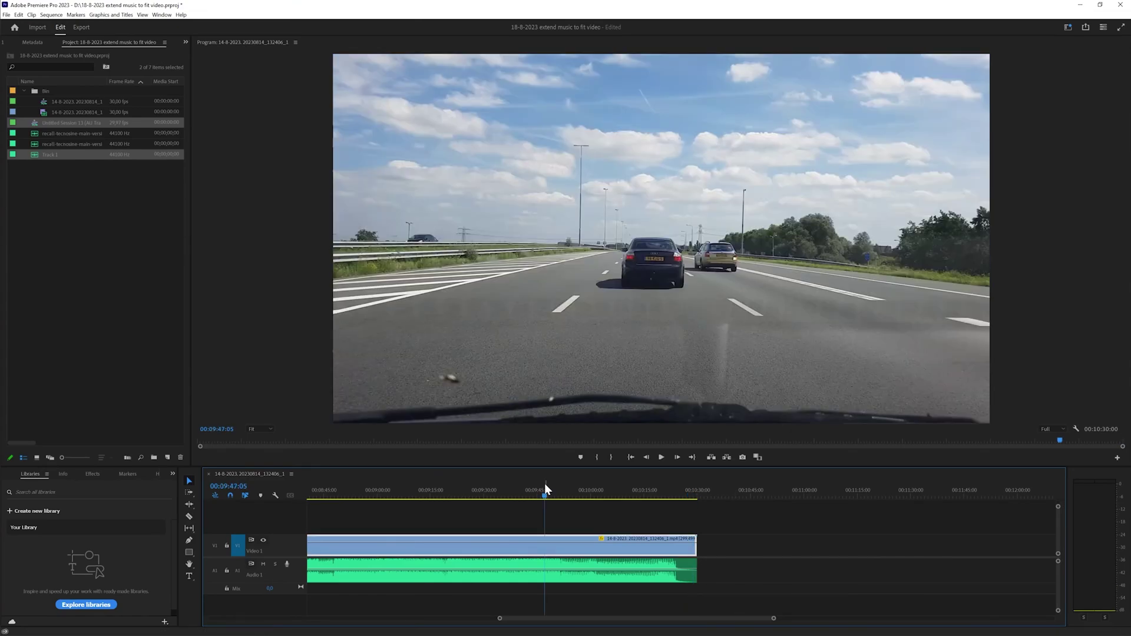